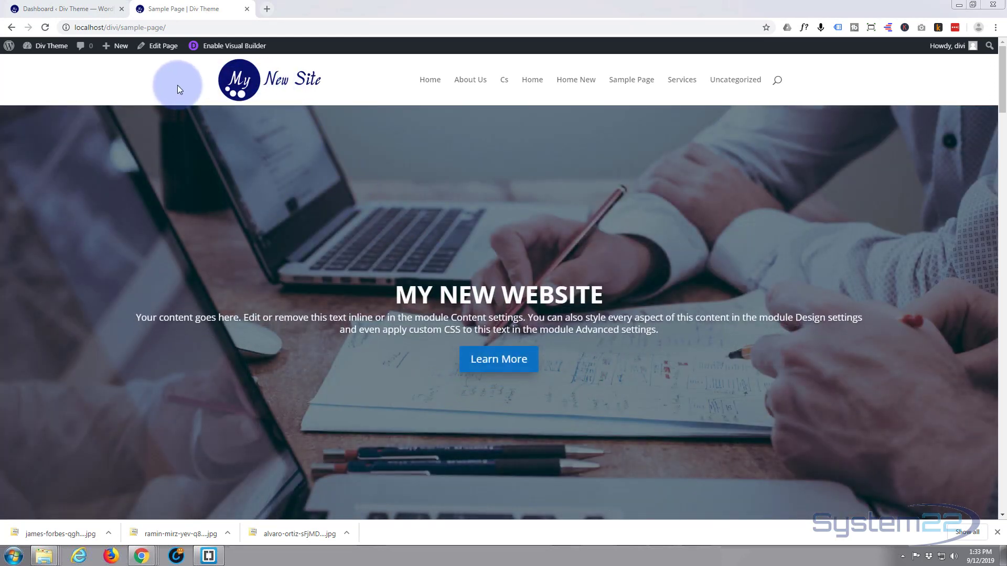
Enable the visual builder on the sample page and open the fullwidth slider's settings, dismissing the downloads bar
left_click(239, 47)
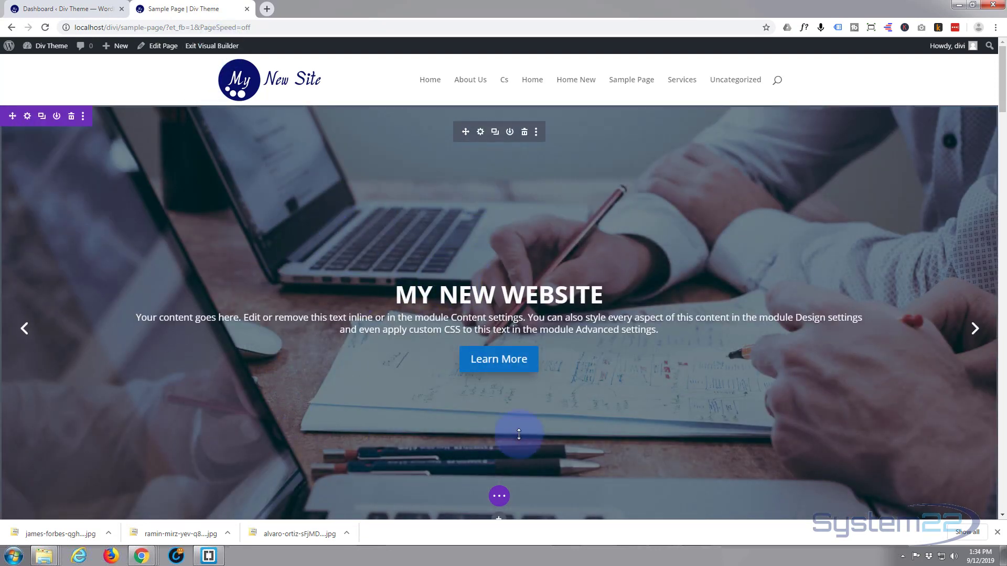
left_click(480, 133)
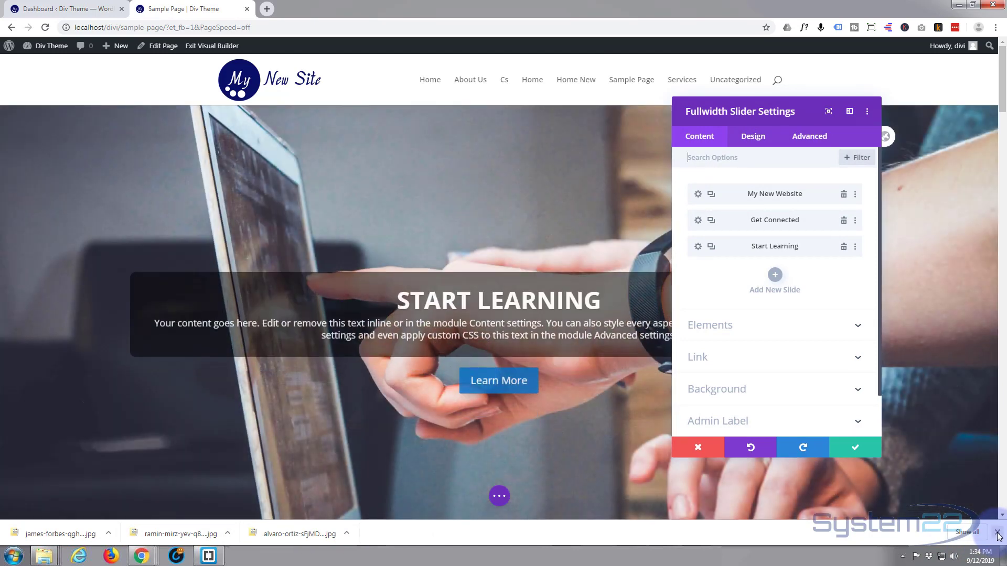
left_click(997, 534)
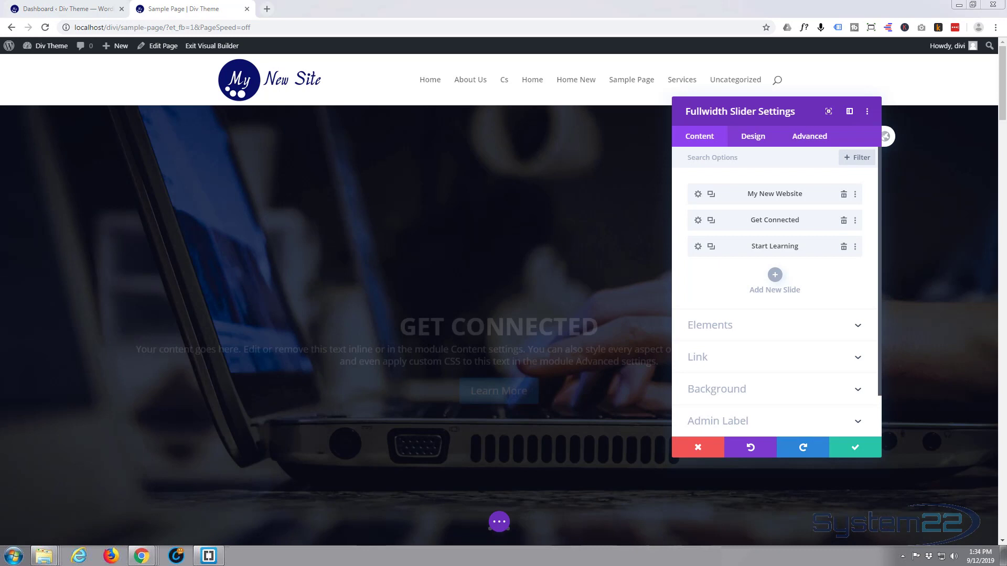
Examine the lying, sitting and standing image files in the IMg folder, including their dimensions
left_click_drag(0, 190, 438, 134)
left_click(214, 185)
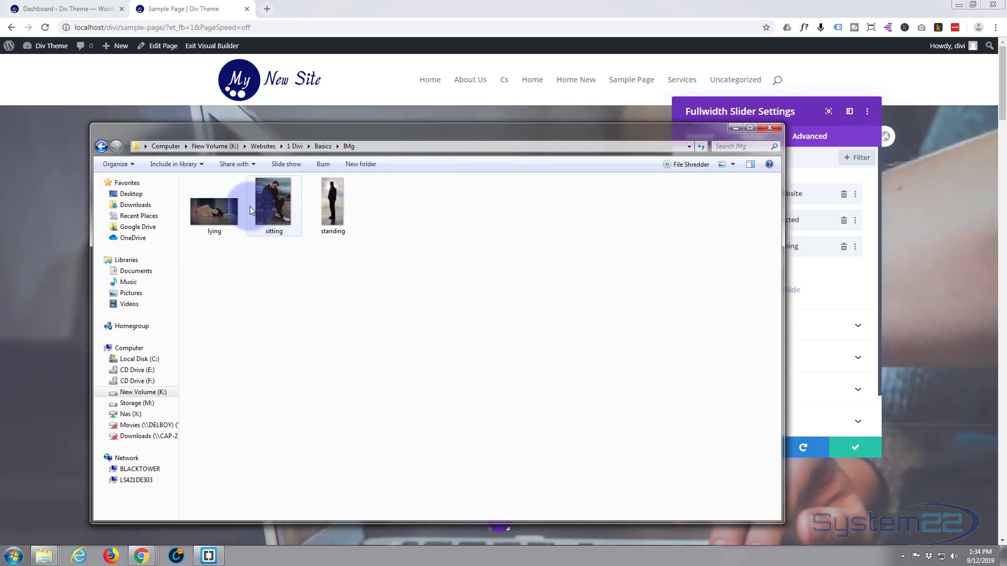
left_click(308, 182)
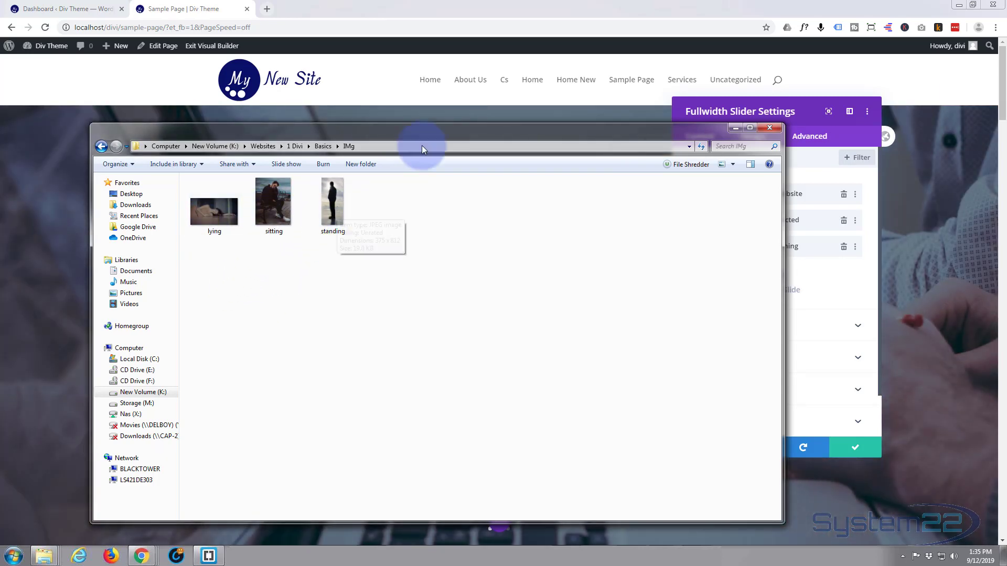
left_click_drag(494, 131, 0, 155)
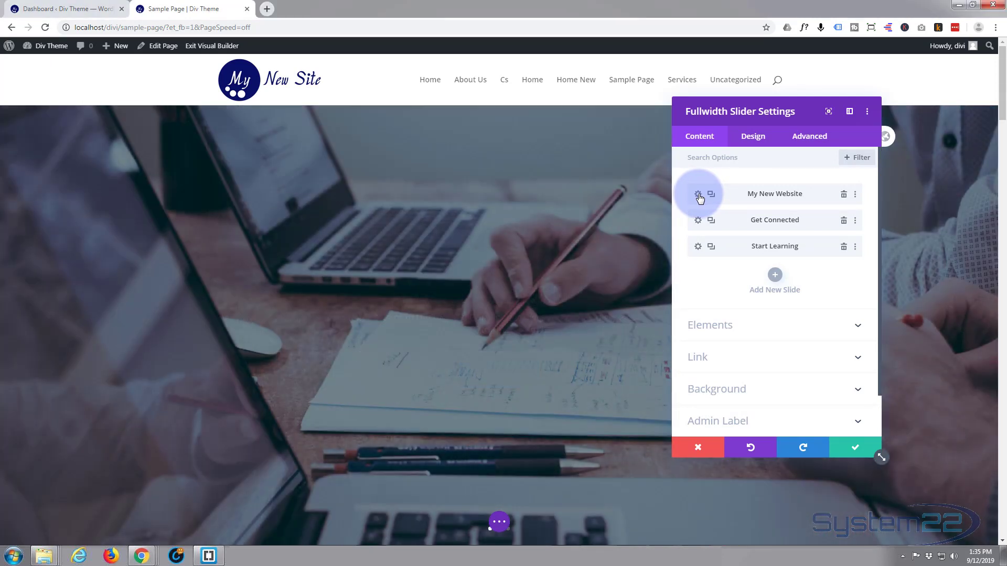
Open the background options of the My New Website slide and enable separate desktop, tablet and phone backgrounds
left_click(698, 195)
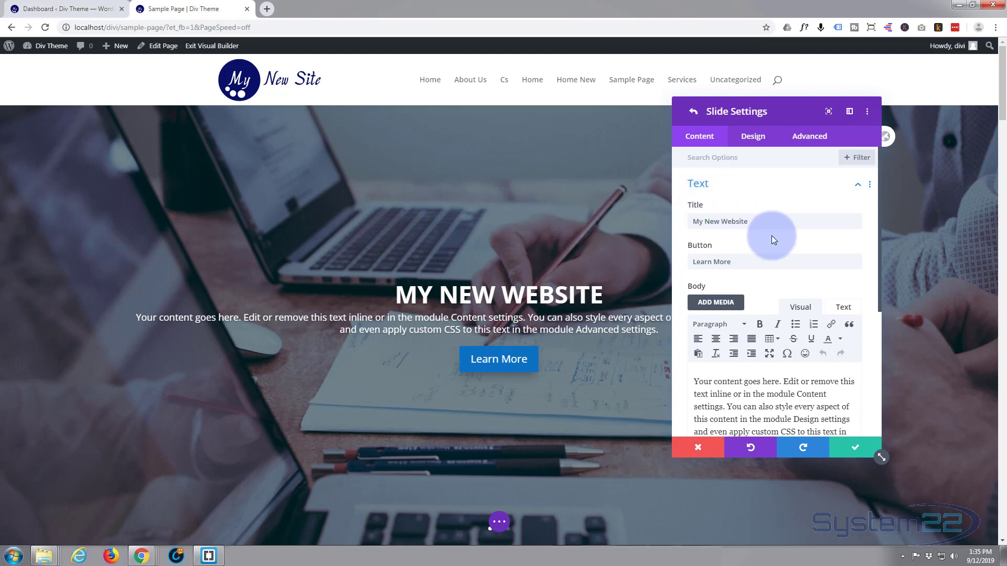
scroll(773, 237, "down", 3)
scroll(773, 237, "down", 2)
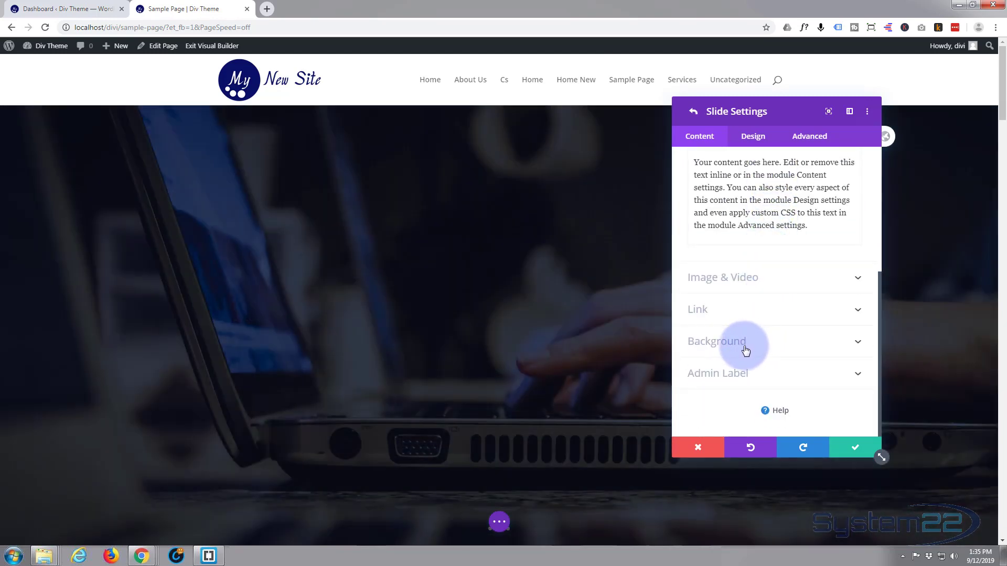
left_click(745, 348)
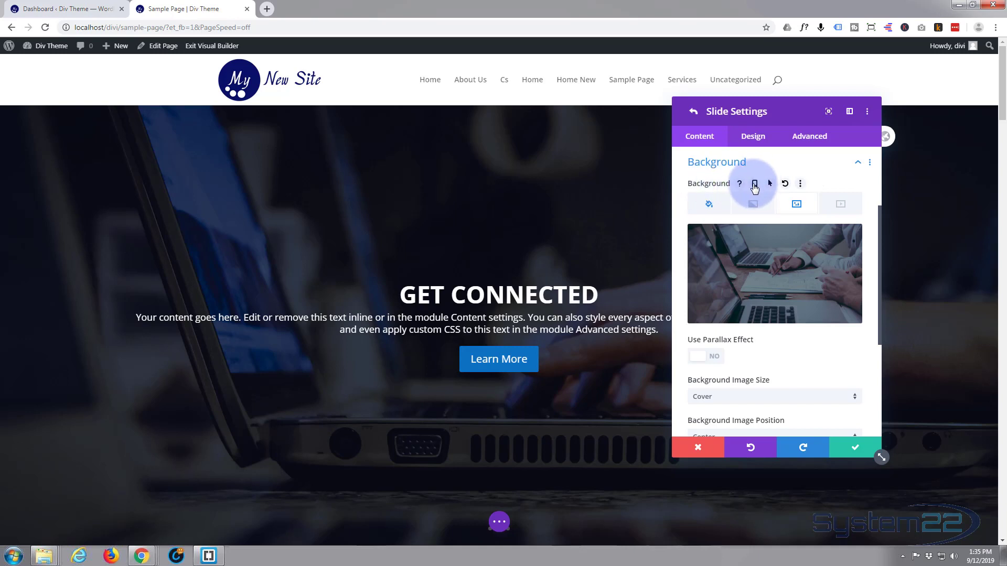
left_click(755, 185)
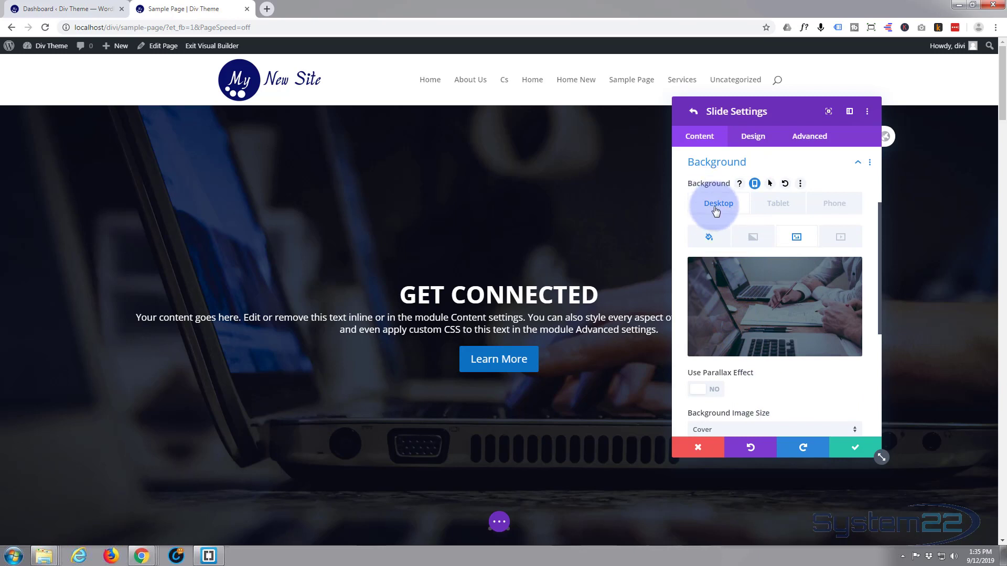
Replace the slide's desktop background image with lying.jpg, uploaded from the IMg folder at full size
mouse_move(765, 300)
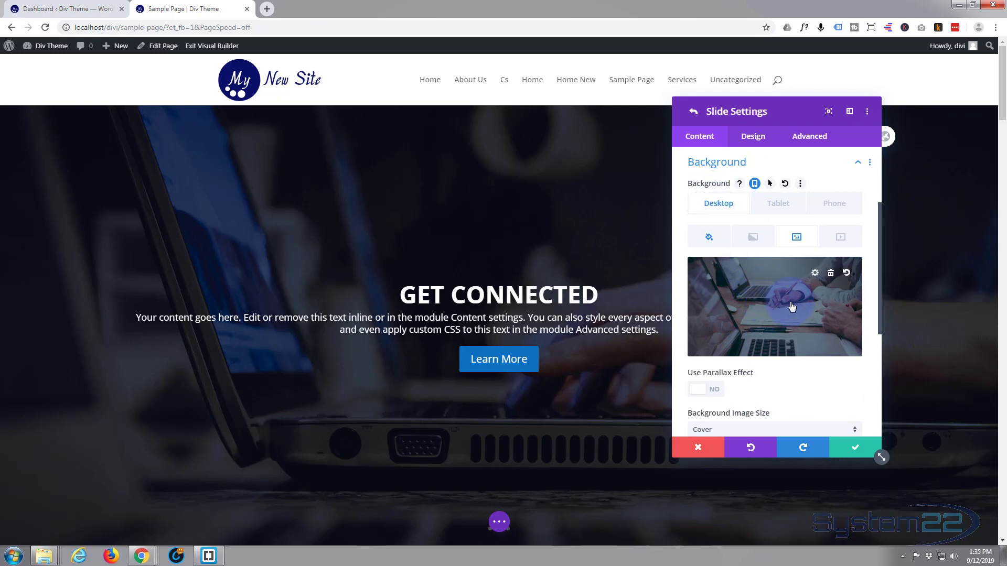
left_click(830, 274)
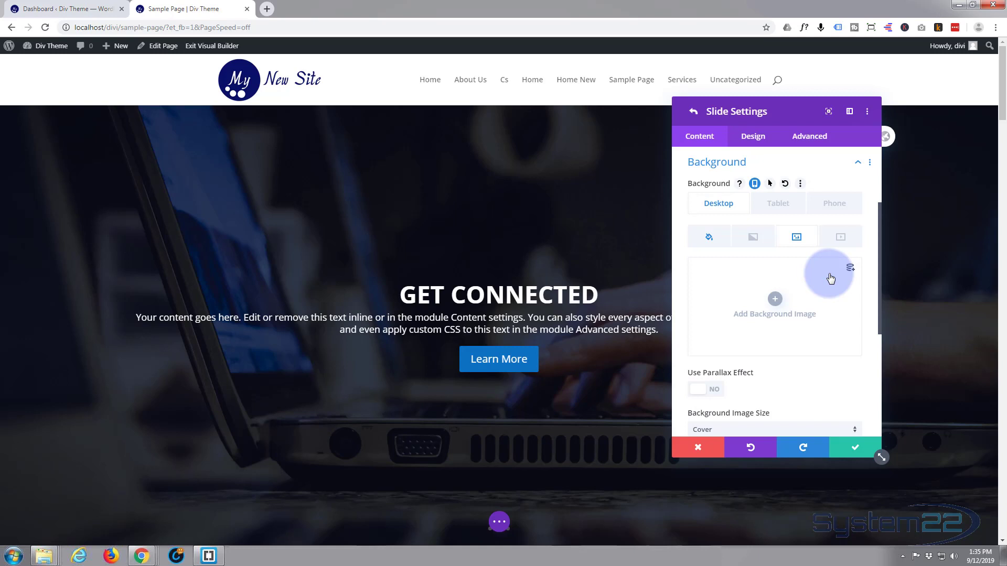
left_click(776, 299)
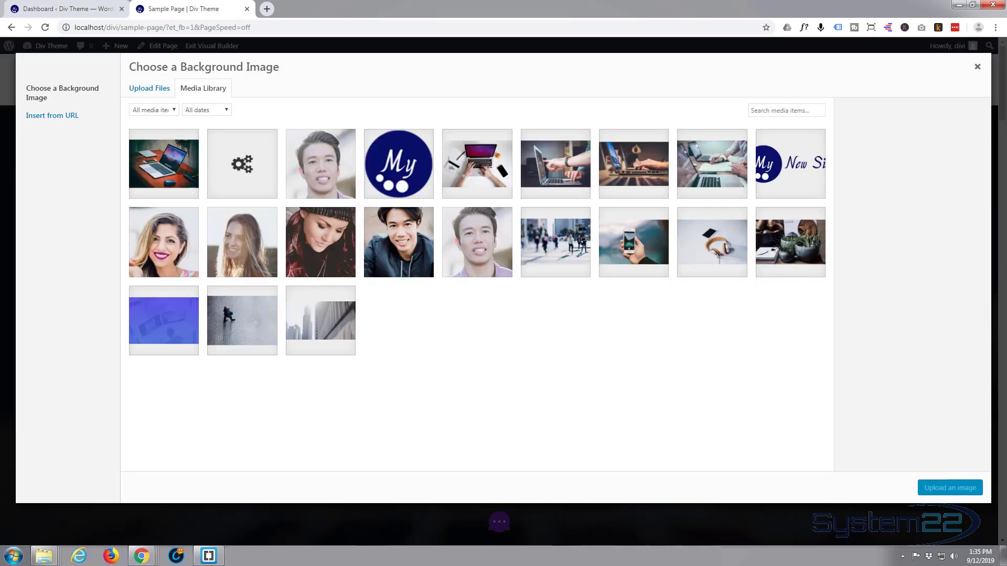
left_click_drag(1, 208, 205, 194)
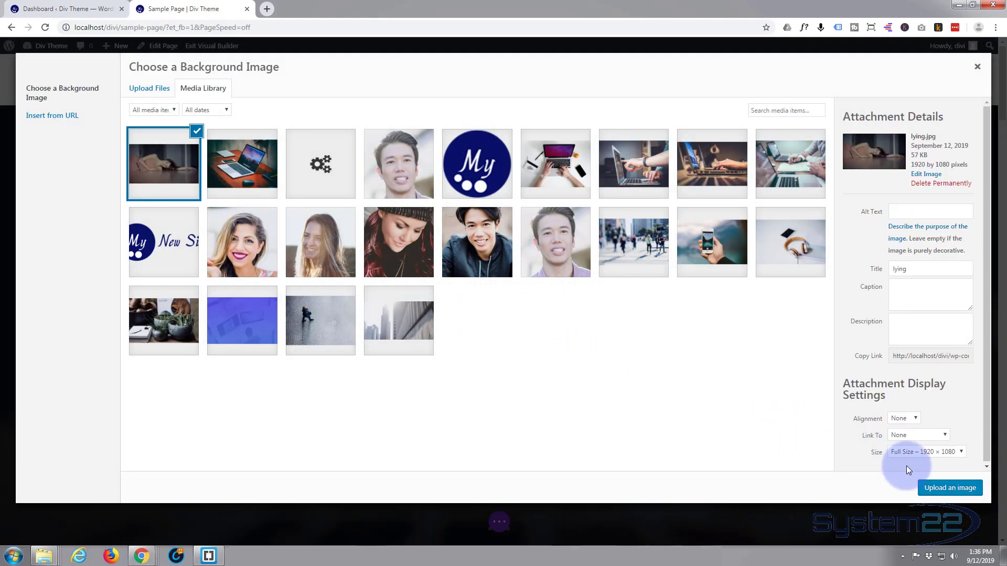
left_click(946, 490)
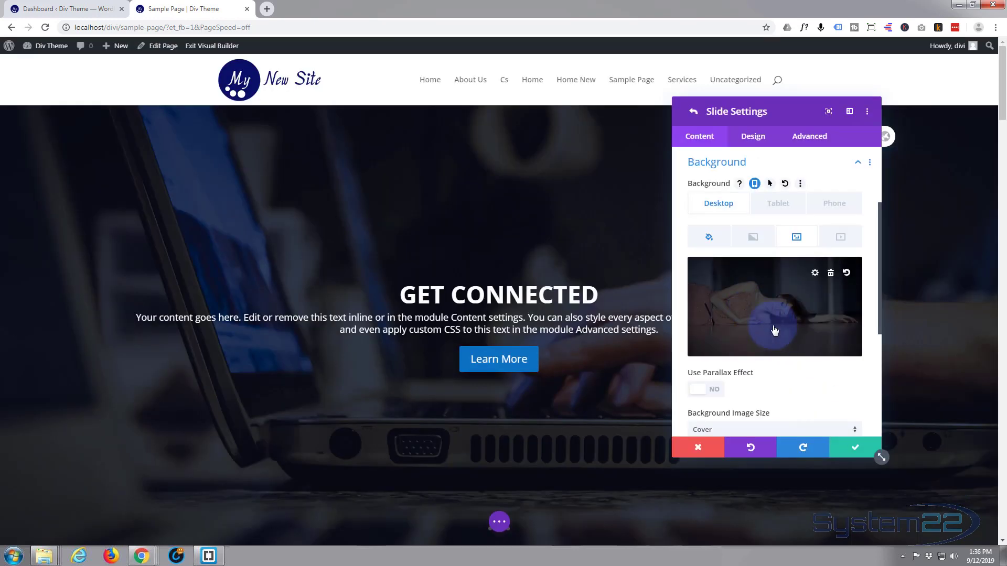
Replace the slide's tablet background image with sitting.jpg, uploaded from the IMg folder
left_click(774, 208)
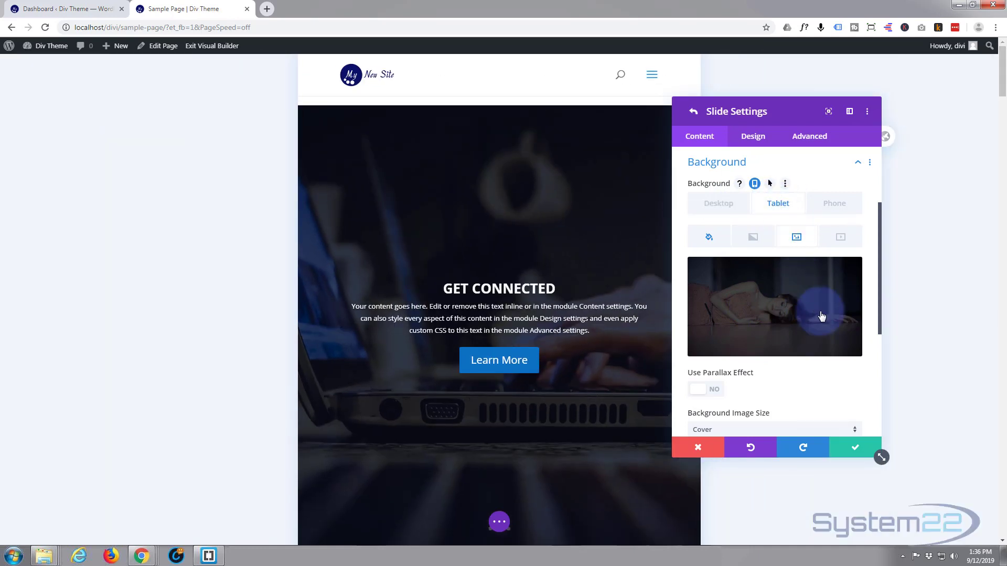
left_click(846, 275)
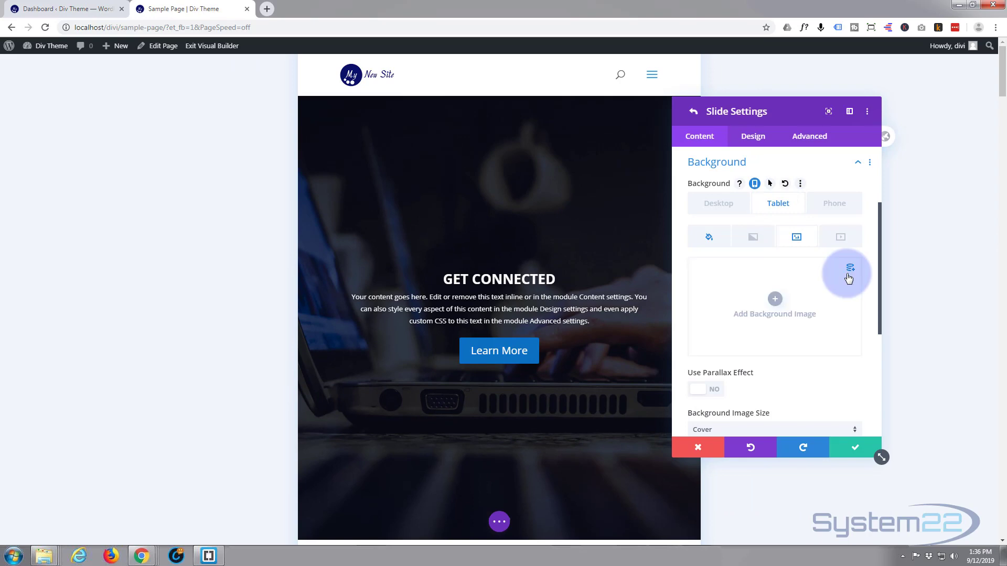
left_click(775, 298)
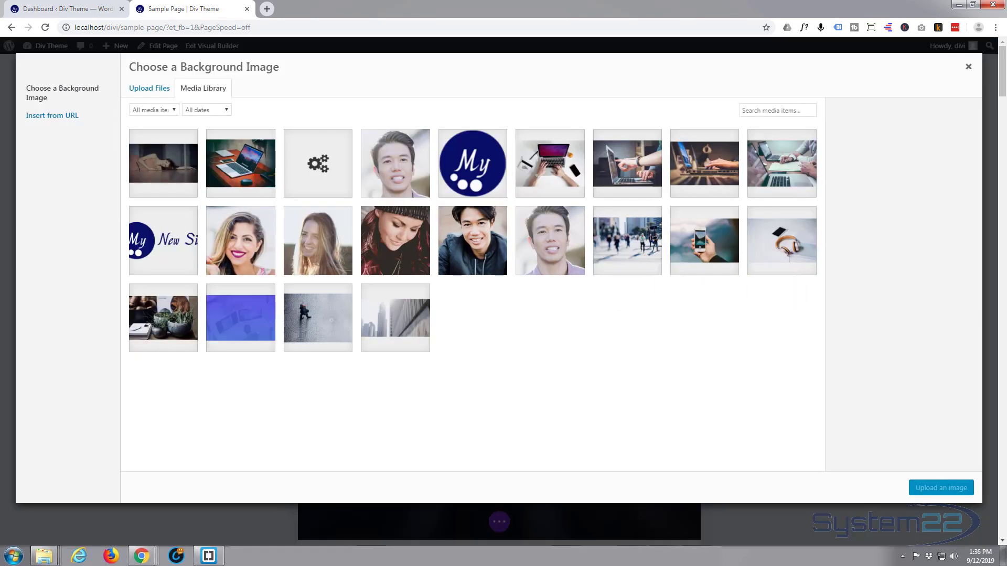
left_click_drag(6, 210, 221, 225)
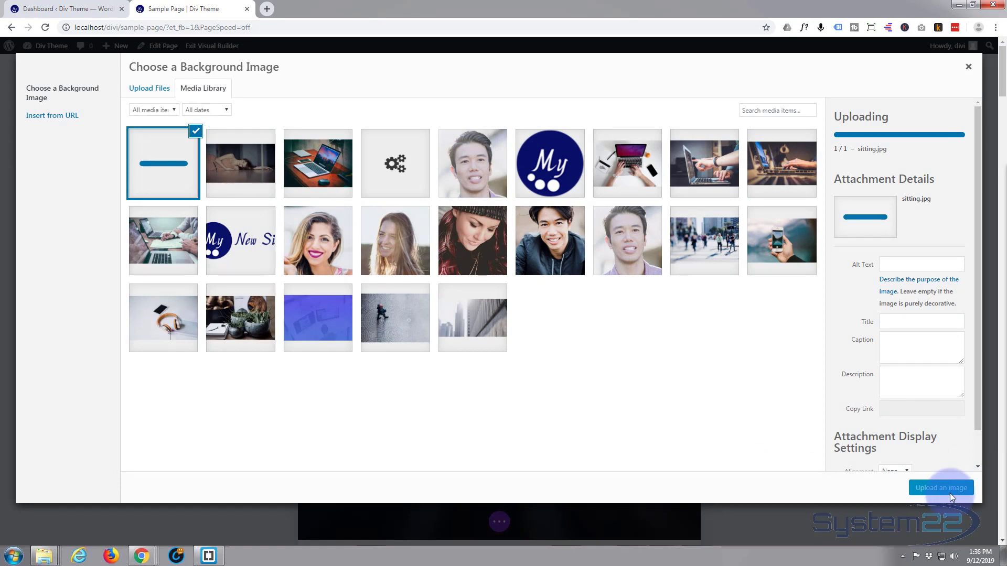
left_click(952, 489)
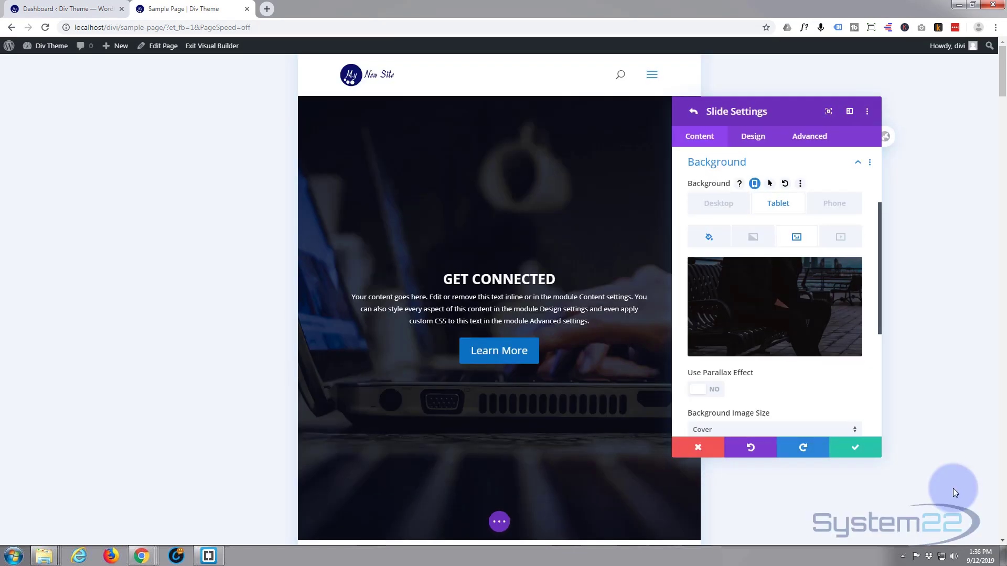
Replace the slide's phone background image with standing.jpg from the IMg folder and save the slide settings
mouse_move(838, 330)
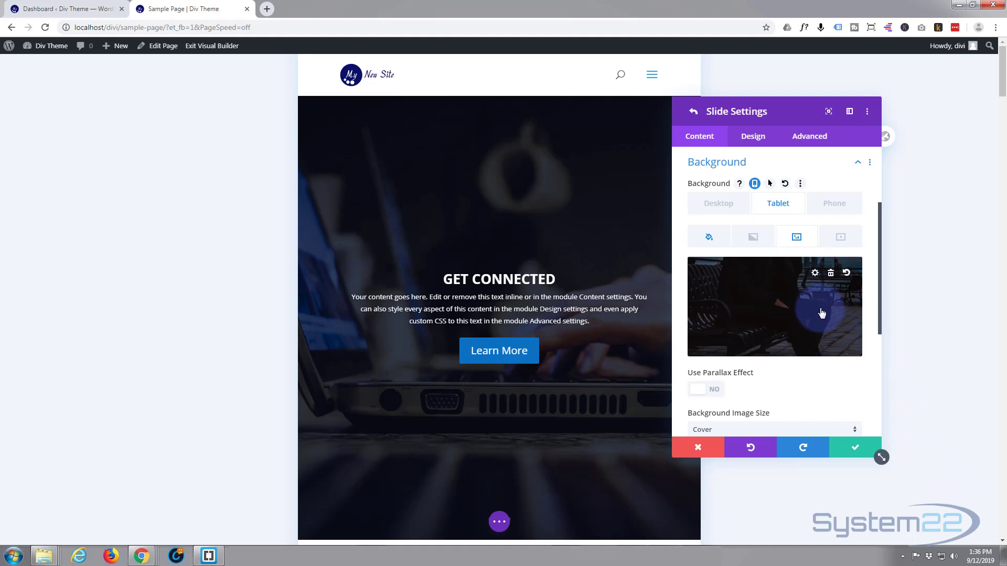
left_click(838, 208)
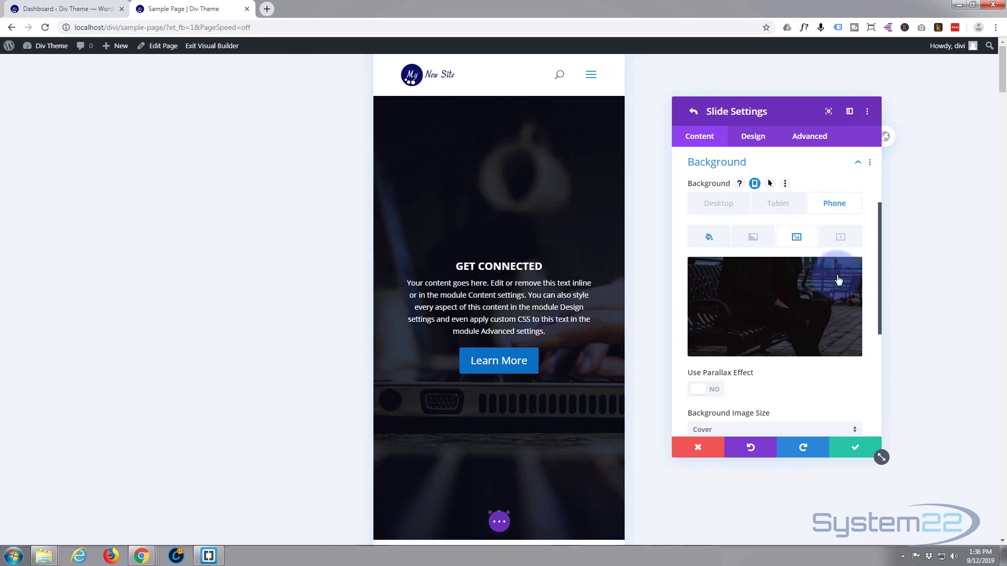
left_click(772, 301)
left_click(774, 300)
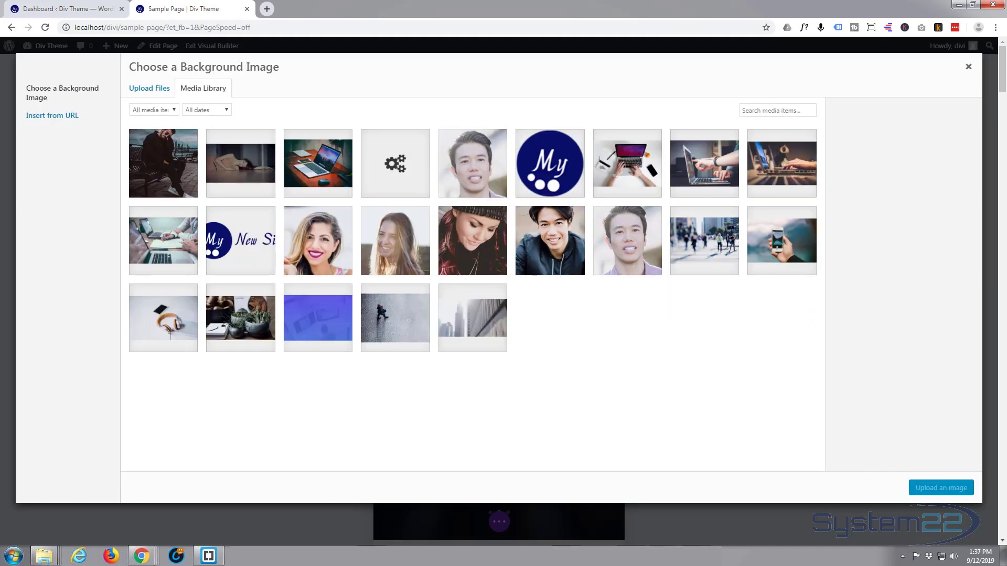
left_click_drag(0, 191, 224, 204)
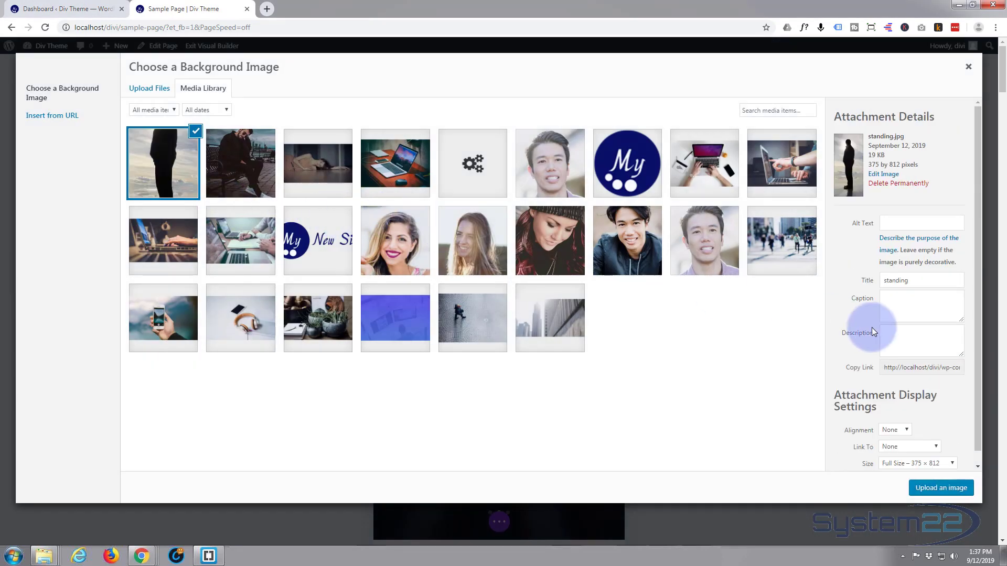
left_click(944, 491)
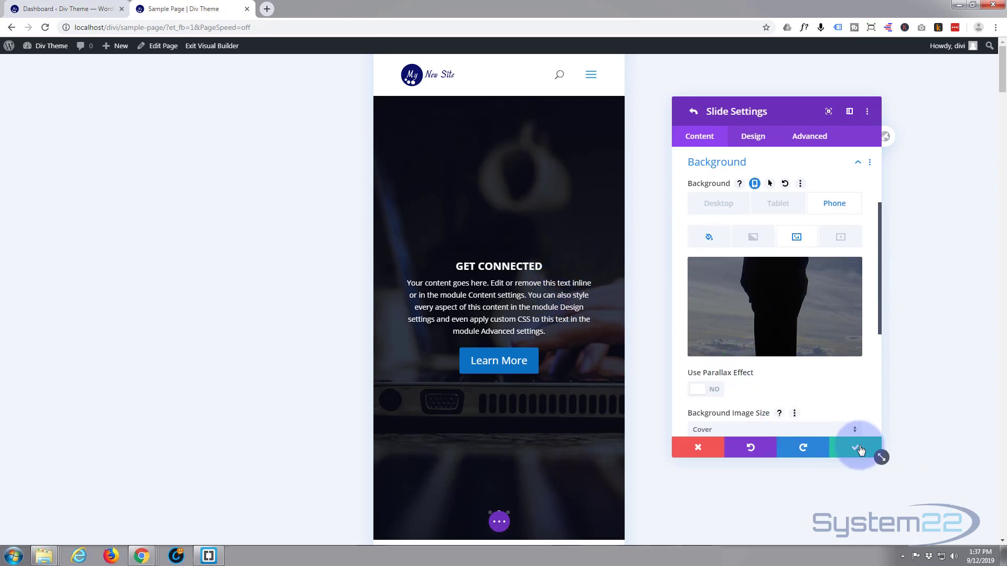
left_click(859, 451)
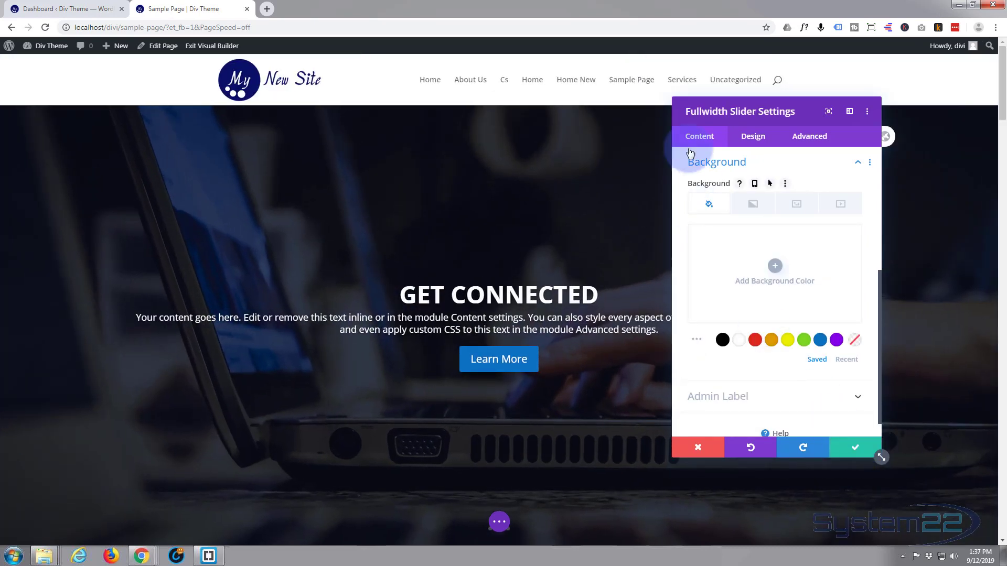
Delete the Get Connected and Start Learning slides from the fullwidth slider
scroll(733, 245, "up", 5)
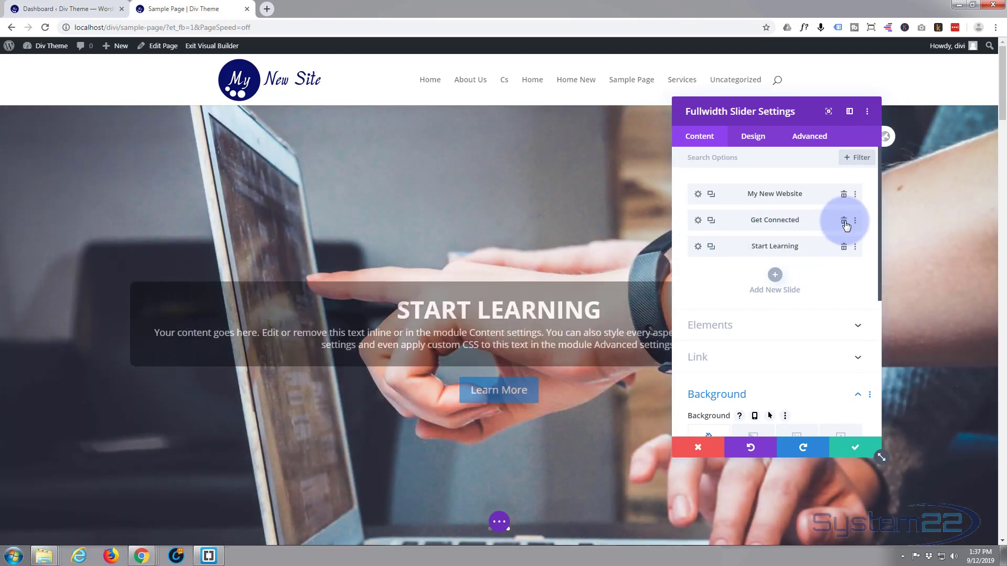
left_click(844, 221)
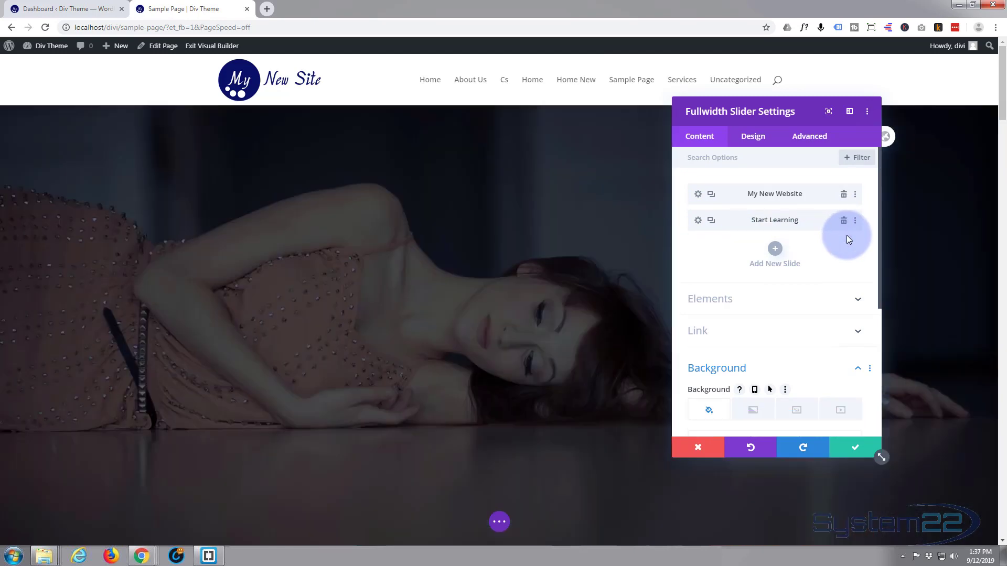
left_click(843, 222)
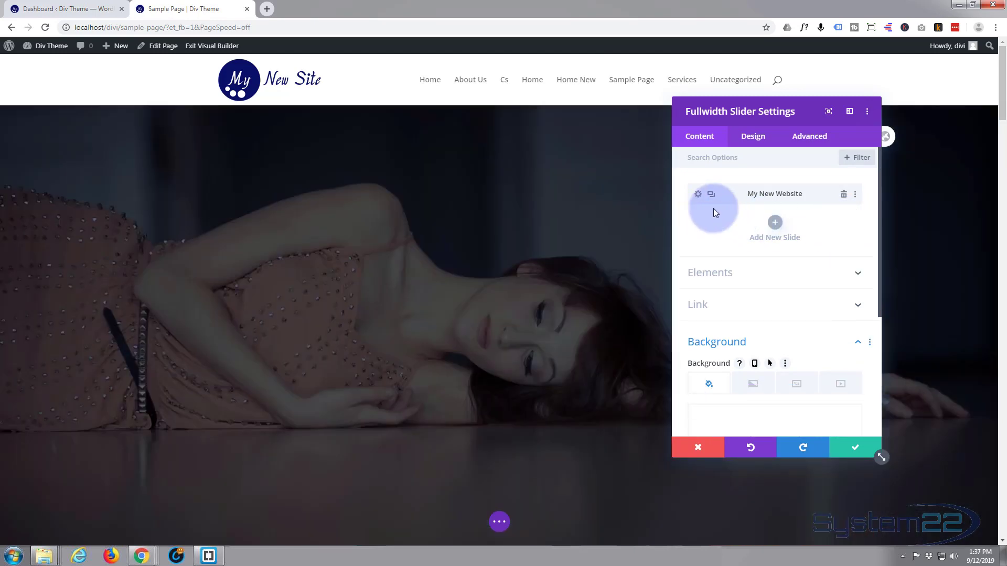
Duplicate the My New Website slide twice and save the fullwidth slider settings
left_click(711, 195)
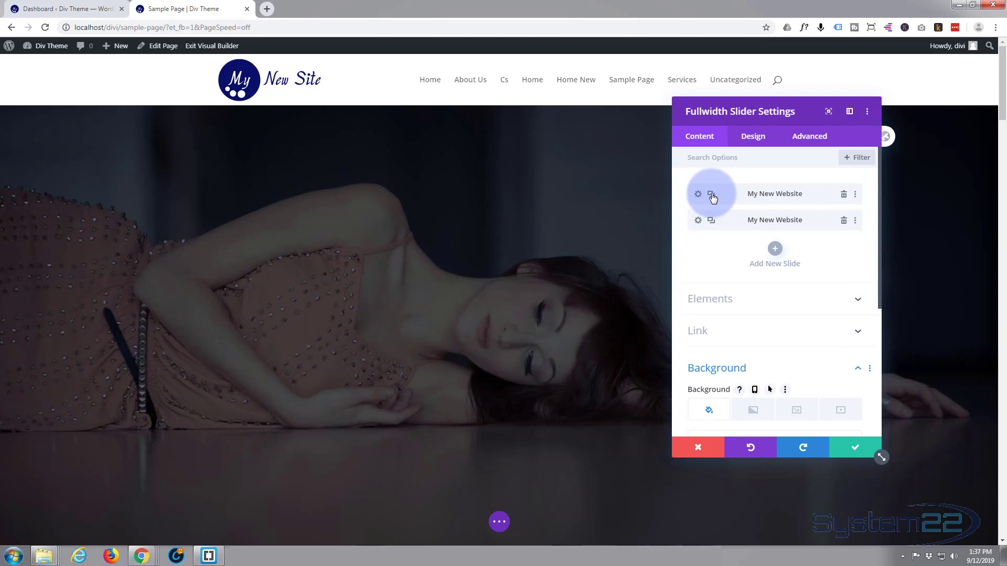
left_click(715, 223)
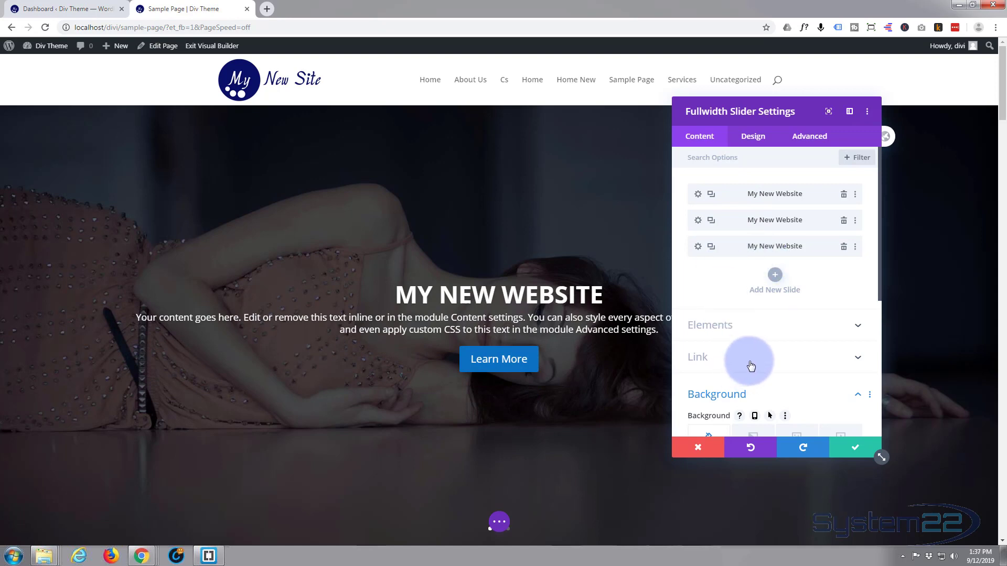
left_click(855, 447)
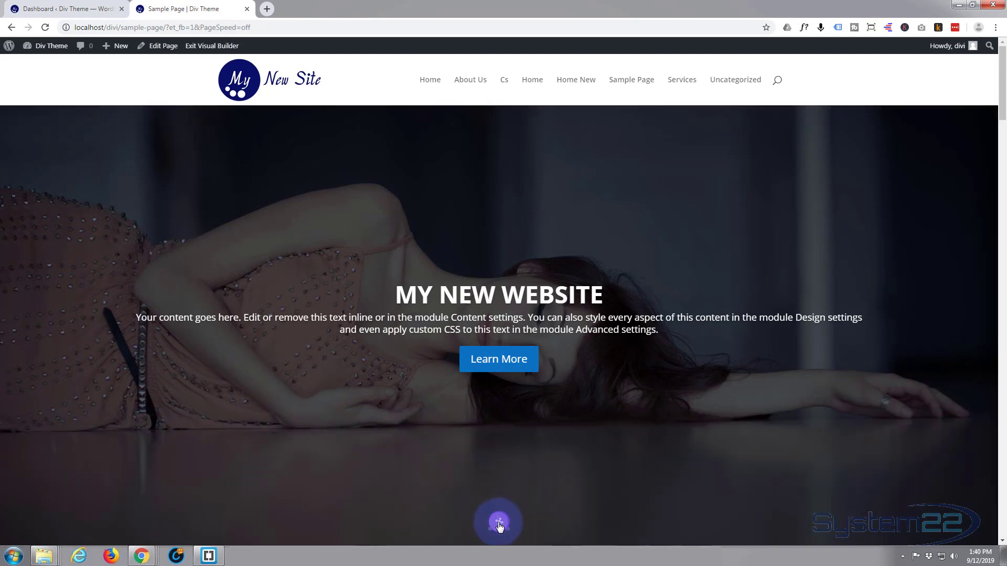
Save the page and exit the visual builder
left_click(499, 524)
left_click(969, 523)
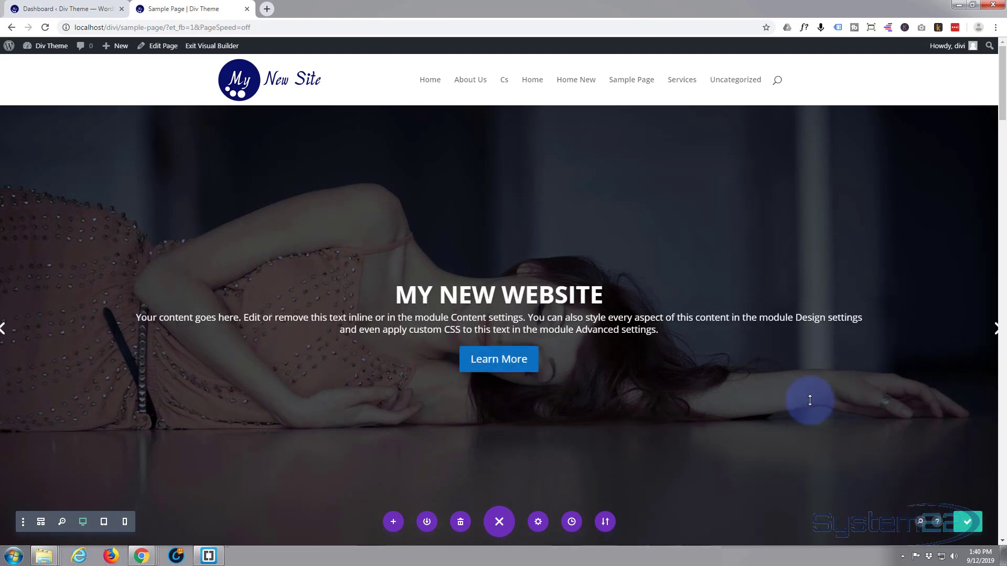
left_click(206, 48)
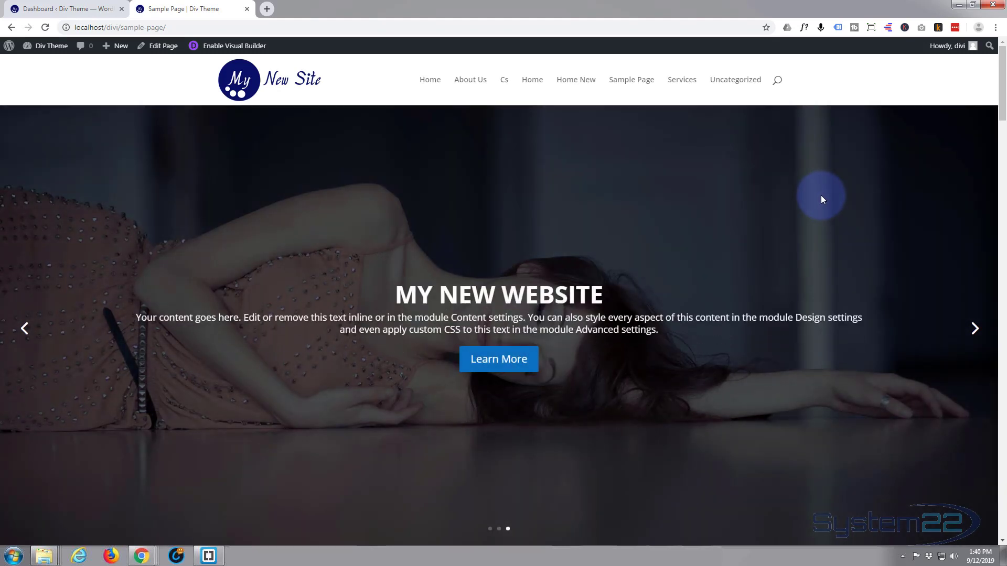
Preview the live slider page in the browser's developer tools device emulation, first as iPhone X and then as iPad
key("ctrl+shift+i")
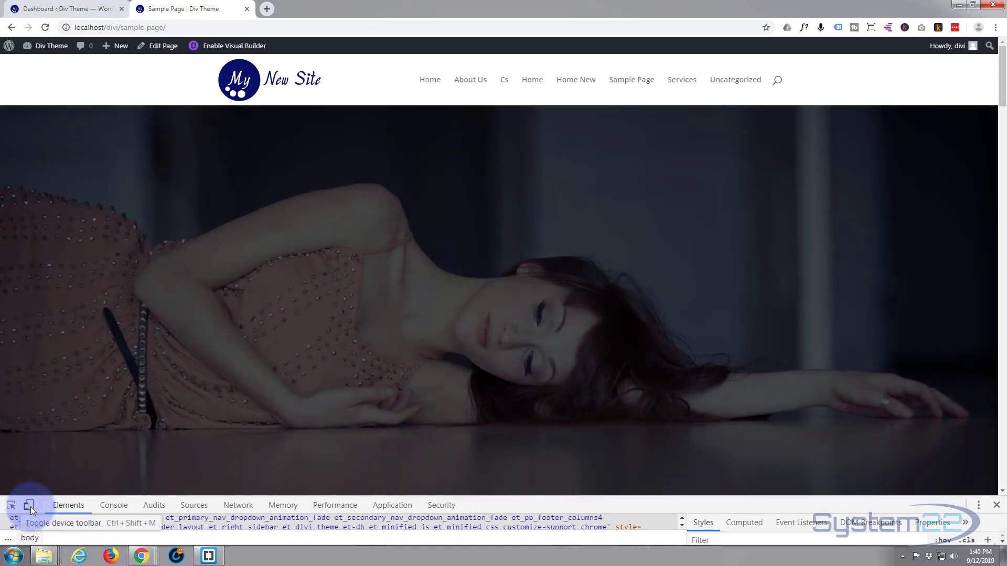
left_click(29, 506)
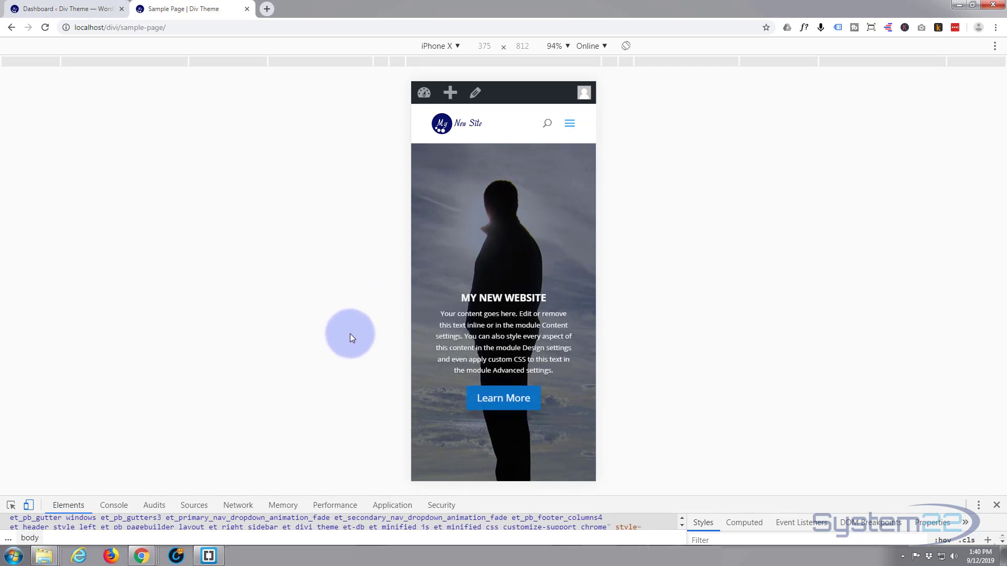
left_click(456, 46)
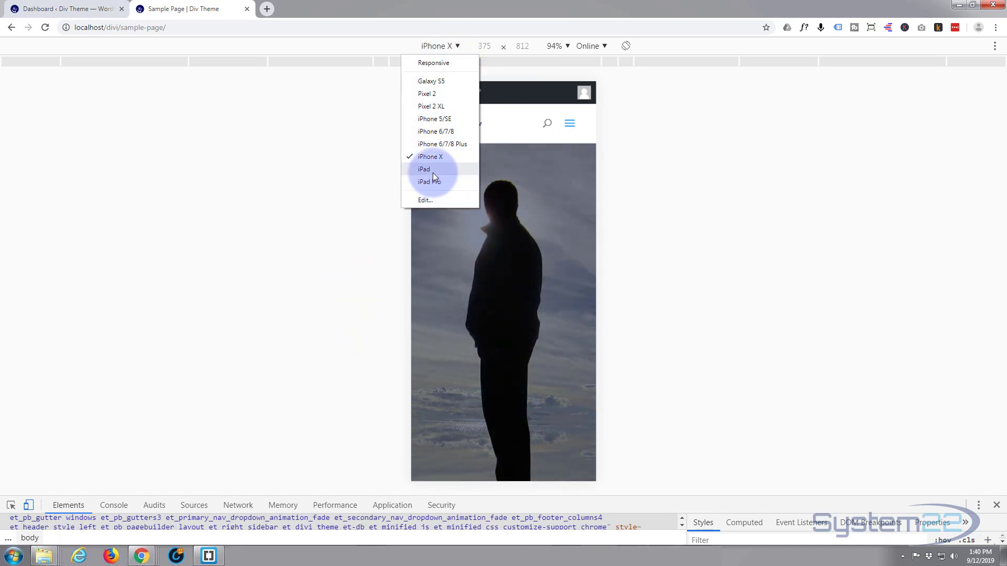
left_click(433, 171)
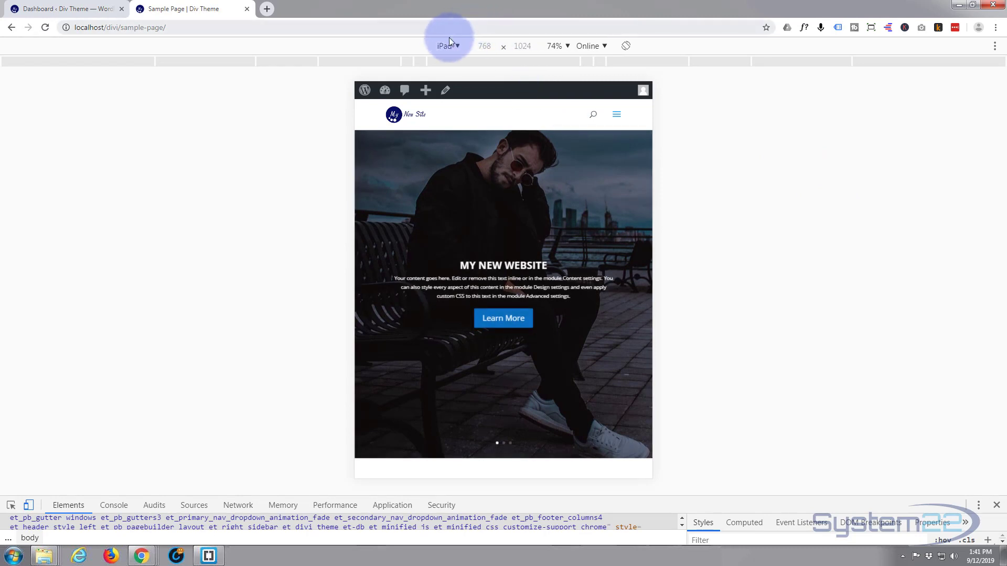
left_click(457, 45)
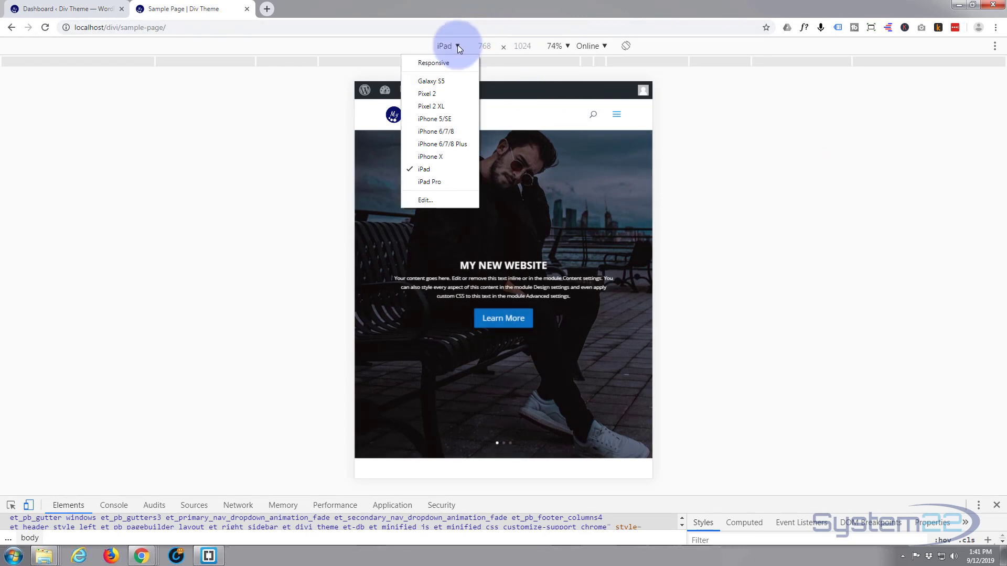
left_click(389, 55)
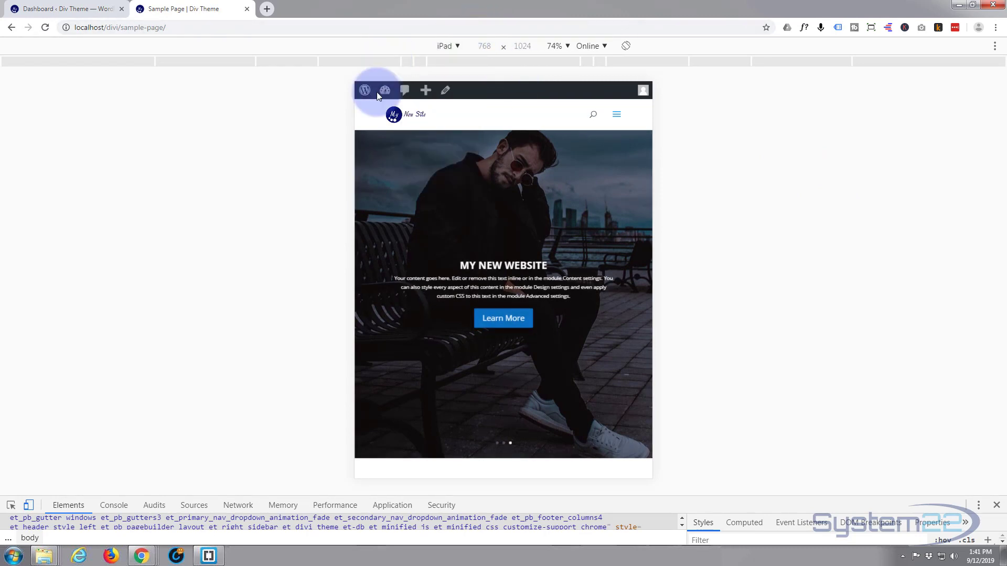
Turn off device emulation, check the slider at desktop width and close the developer tools
left_click(28, 506)
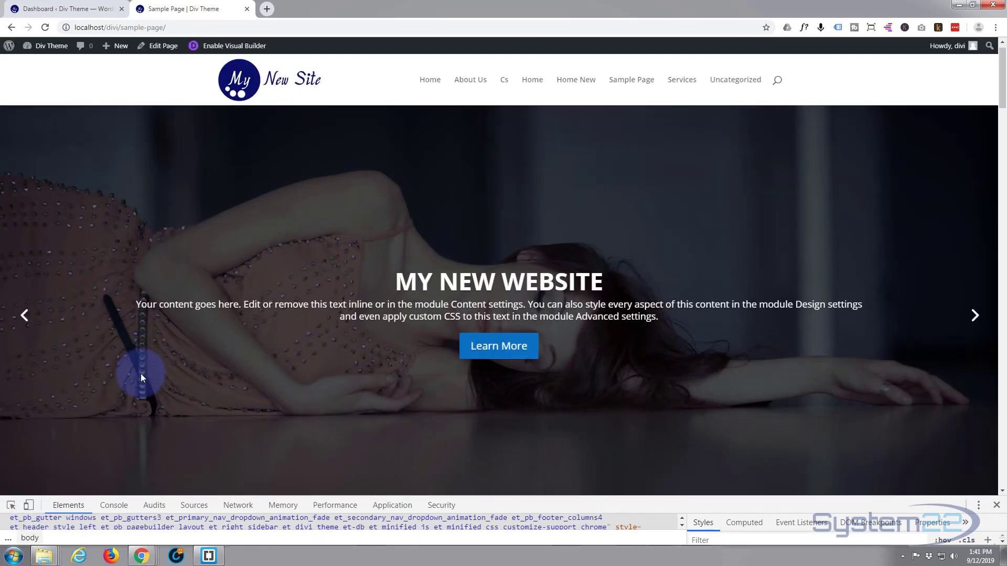
scroll(141, 374, "down", 3)
scroll(140, 376, "up", 2)
scroll(140, 377, "up", 2)
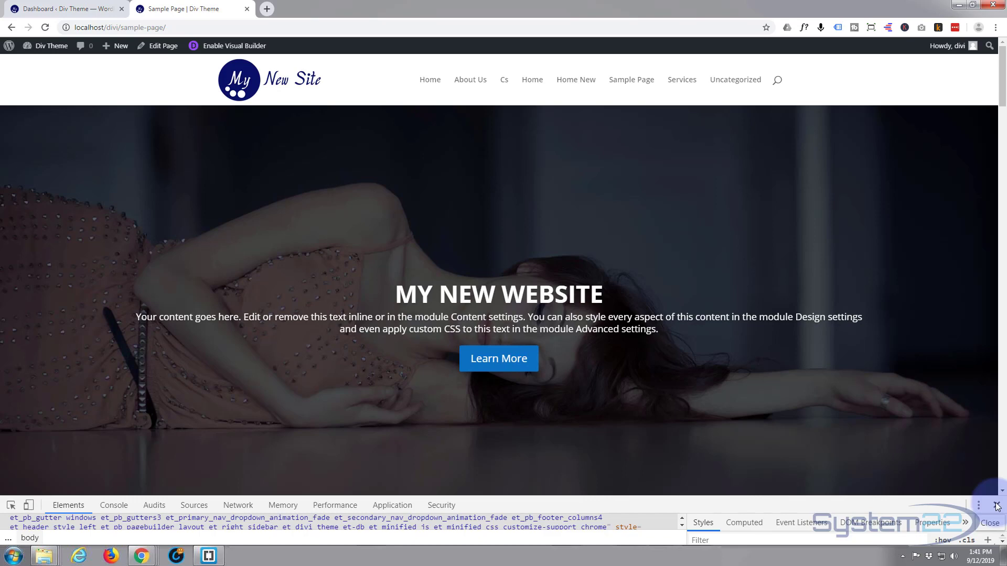
left_click(997, 505)
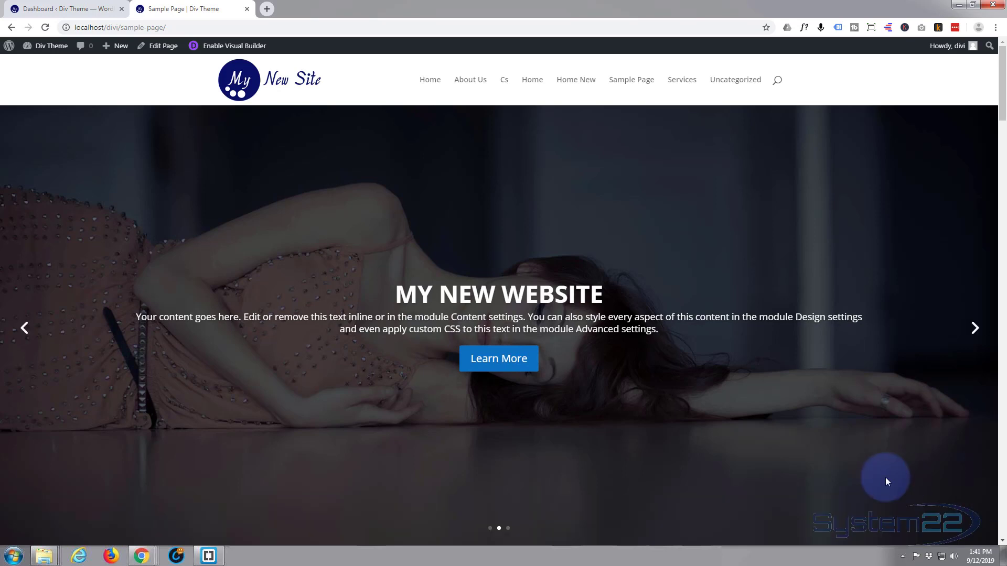